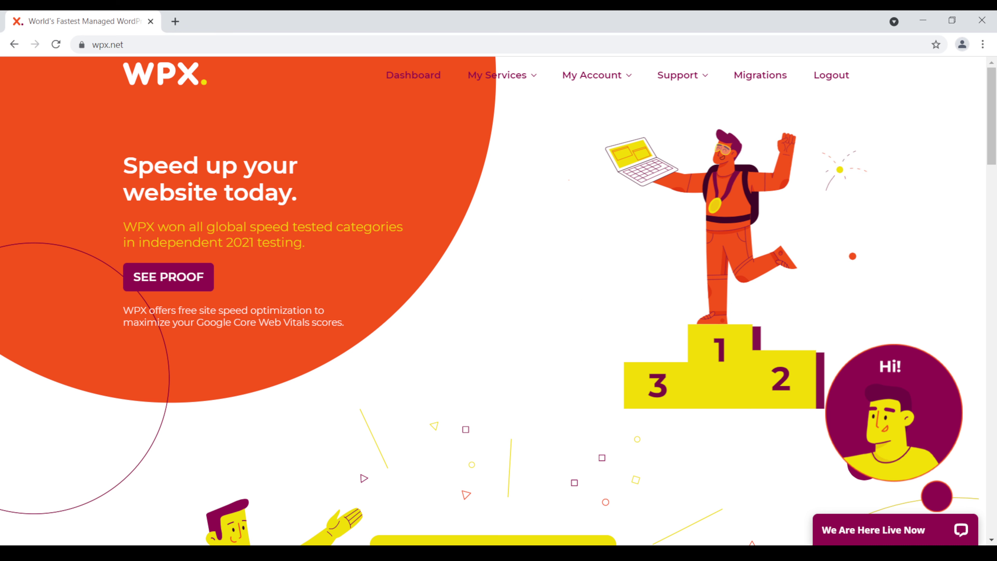
- Open the Backups page of the globusholidays.com WordPress hosting service from the client dashboard
{"action": "left_click", "coordinate": [405, 81]}
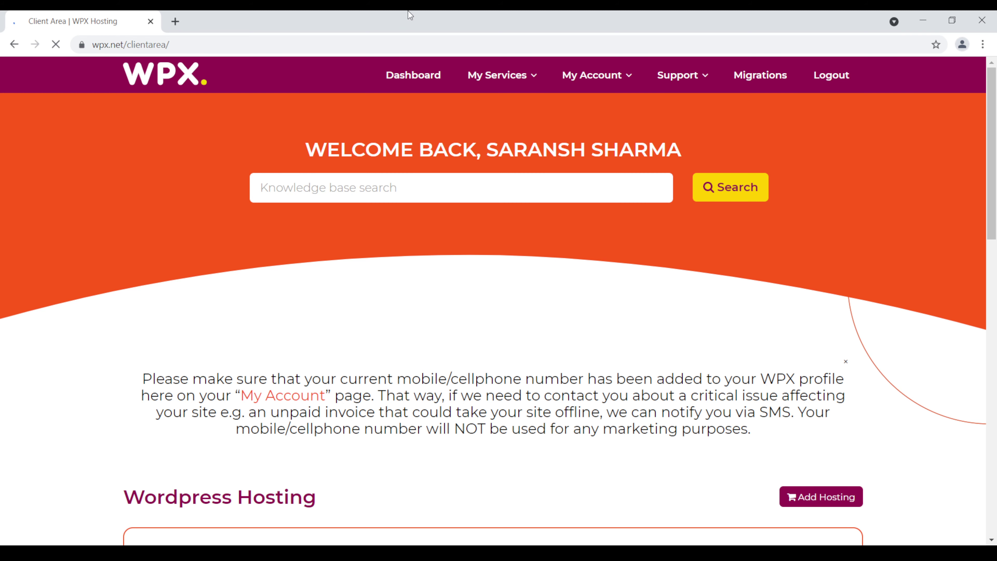
{"action": "left_click_drag", "start_coordinate": [992, 206], "coordinate": [995, 320]}
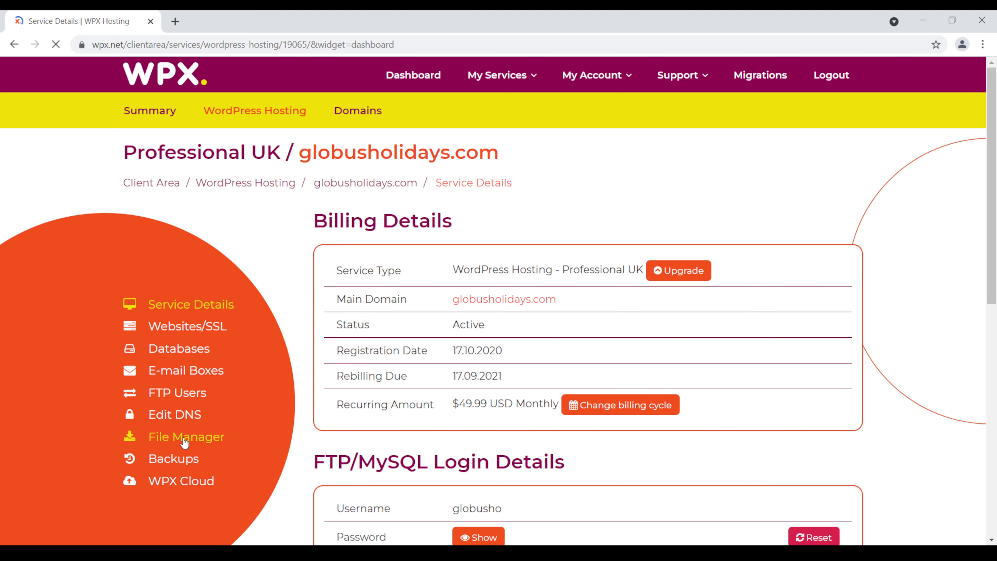
{"action": "left_click", "coordinate": [180, 463]}
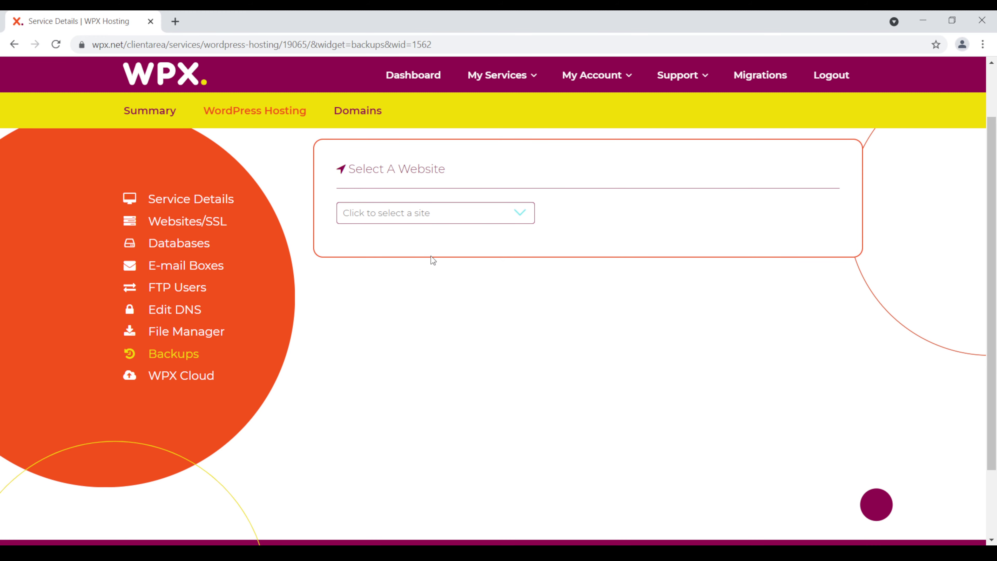
- Choose hindiforest.com as the website whose backups are managed
{"action": "left_click", "coordinate": [440, 221]}
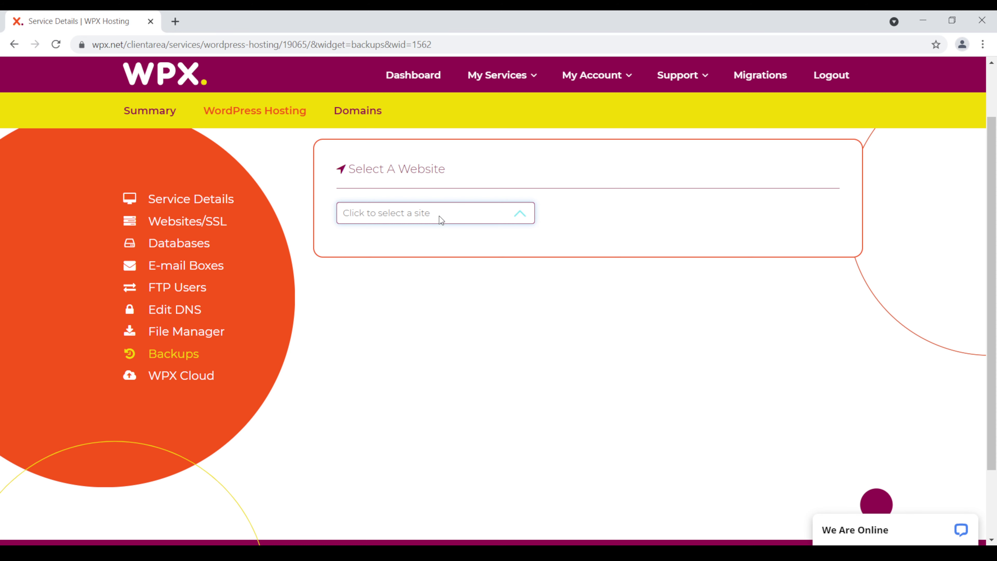
{"action": "key", "text": "Down"}
{"action": "key", "text": "Return"}
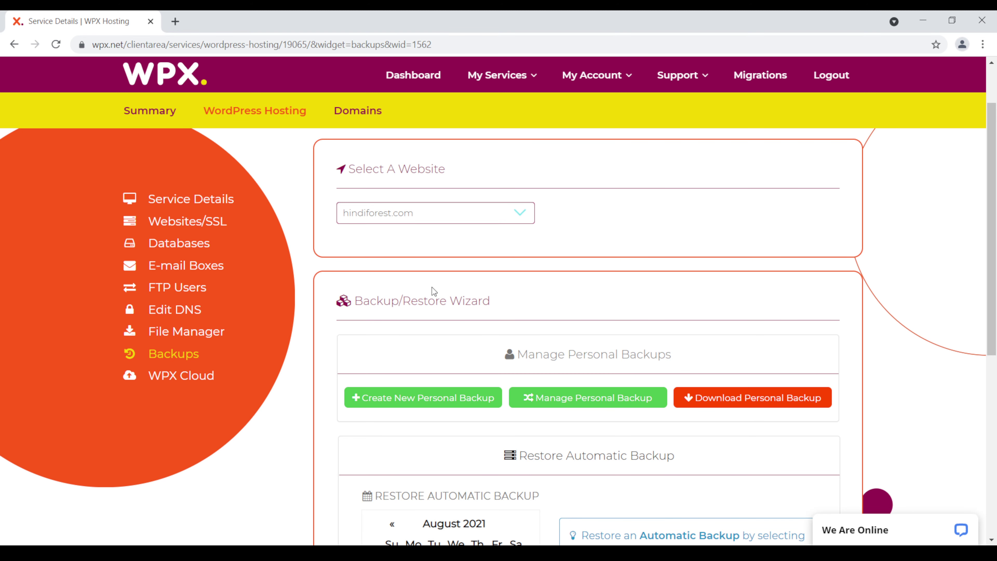
- Select 17 August 2021 as the automatic backup date in the restore calendar
{"action": "left_click_drag", "start_coordinate": [991, 273], "coordinate": [995, 401]}
{"action": "scroll", "coordinate": [995, 400], "scroll_direction": "up", "scroll_amount": 1}
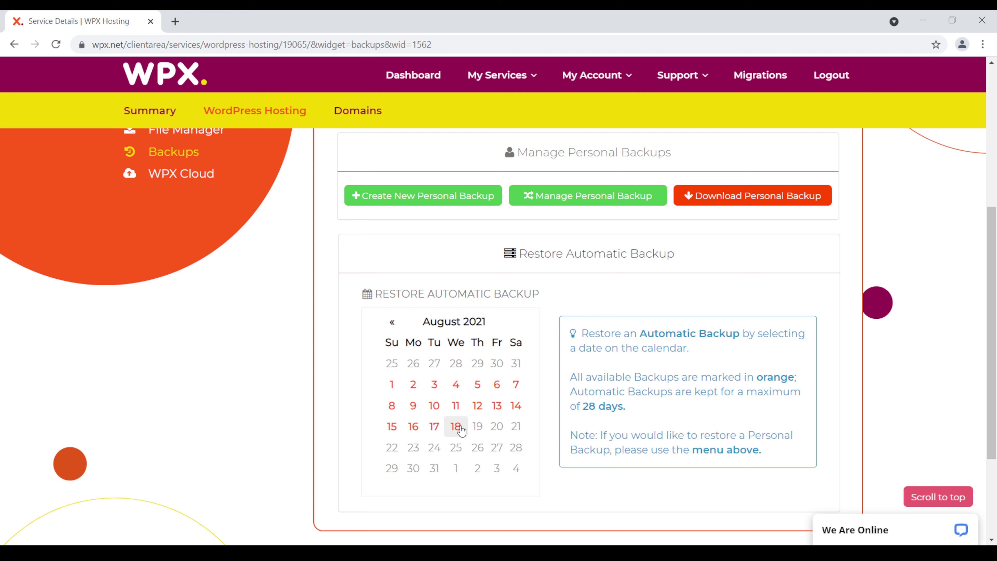
{"action": "left_click", "coordinate": [434, 426]}
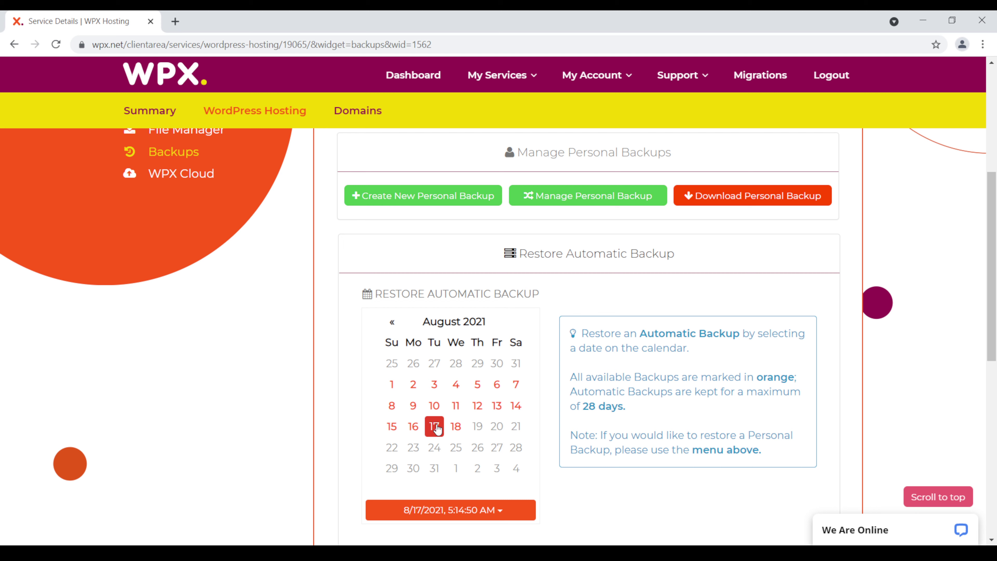
- Create a new personal backup of hindiforest.com, agreeing to generate the custom backup point, and dismiss the progress notice
{"action": "left_click", "coordinate": [443, 196]}
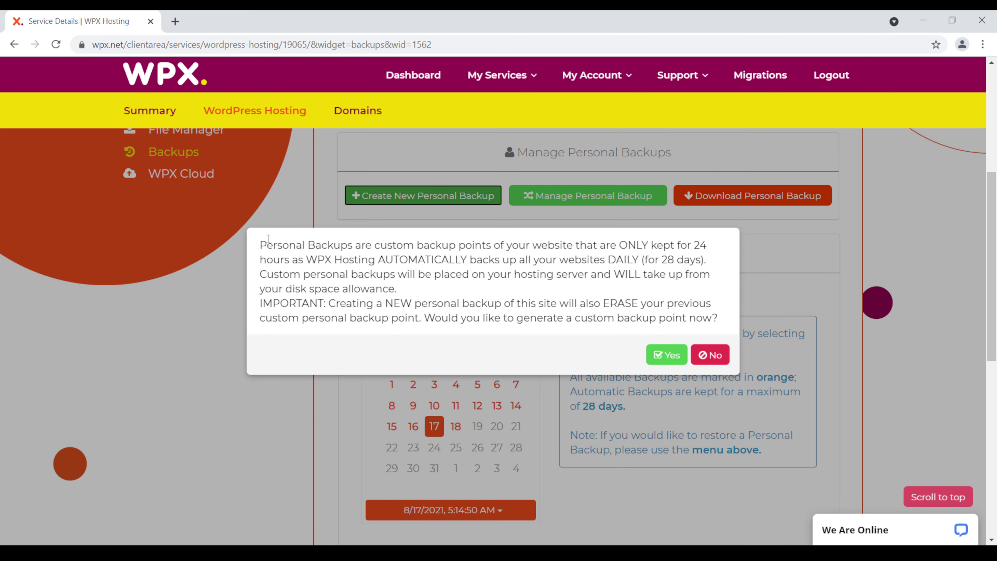
{"action": "left_click_drag", "start_coordinate": [326, 274], "coordinate": [647, 300]}
{"action": "left_click", "coordinate": [656, 309]}
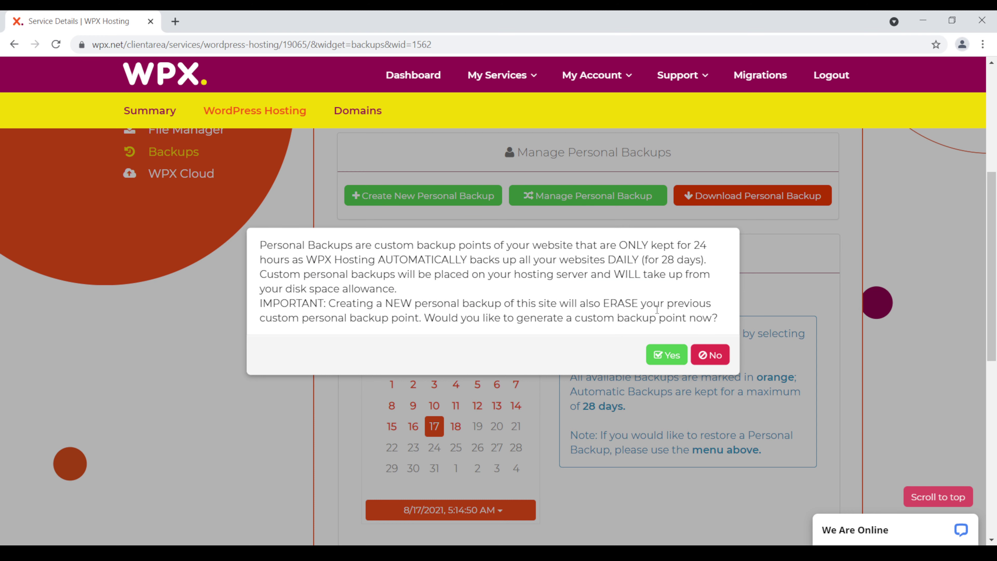
{"action": "left_click", "coordinate": [675, 356]}
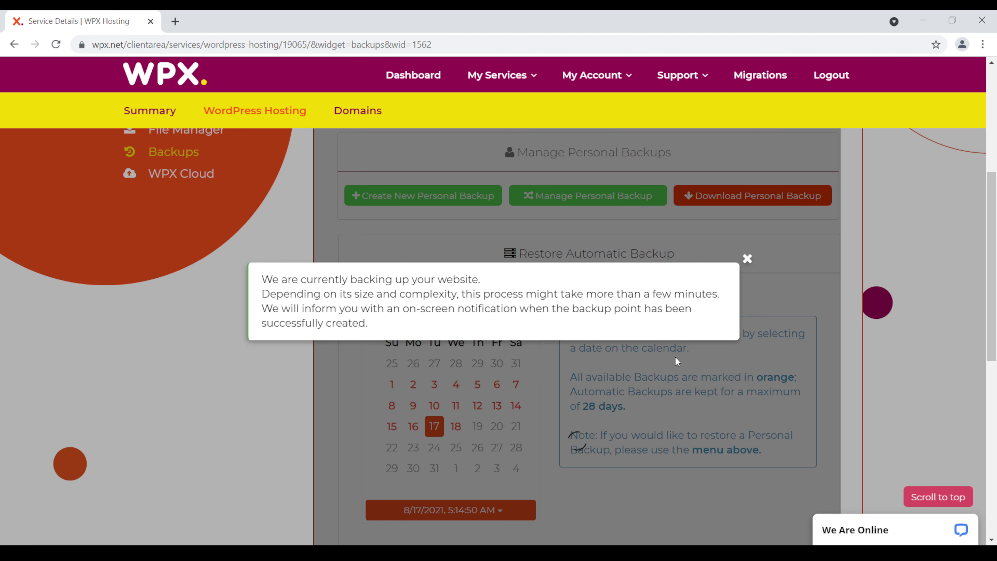
{"action": "left_click", "coordinate": [747, 259]}
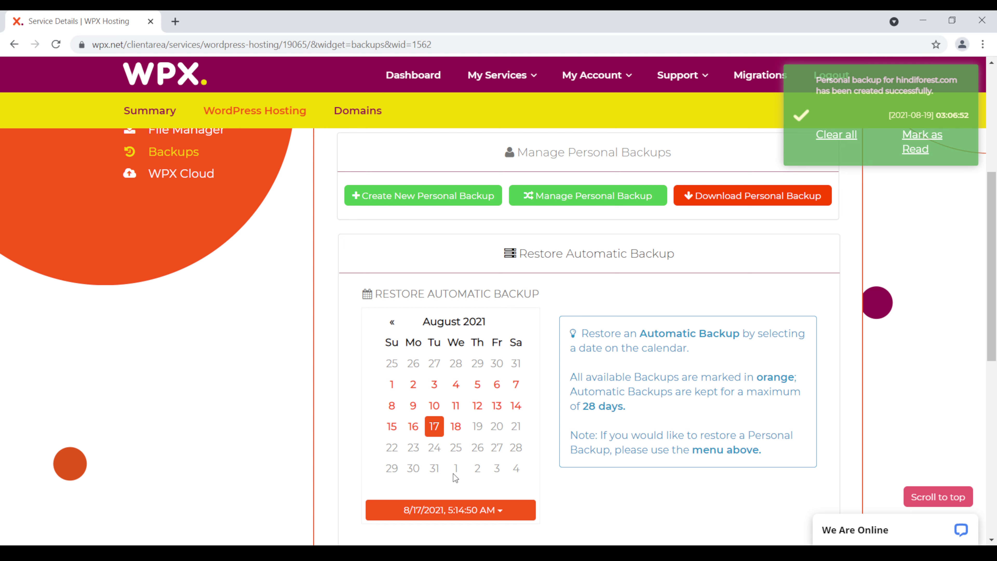
- Select the 11 August 2021 automatic backup and look over its restore section
{"action": "left_click", "coordinate": [462, 407]}
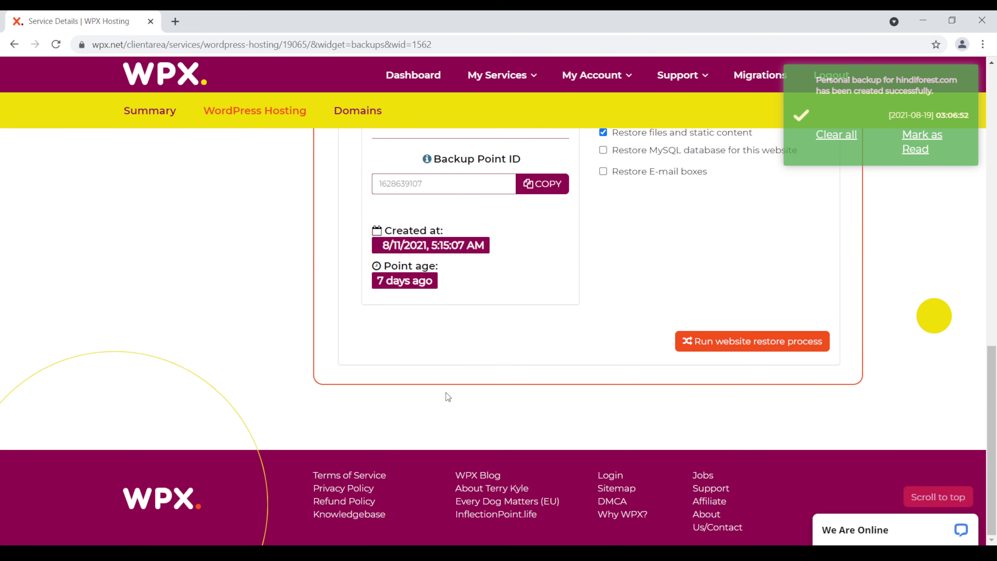
{"action": "scroll", "coordinate": [444, 393], "scroll_direction": "up", "scroll_amount": 10}
{"action": "scroll", "coordinate": [486, 392], "scroll_direction": "up", "scroll_amount": 8}
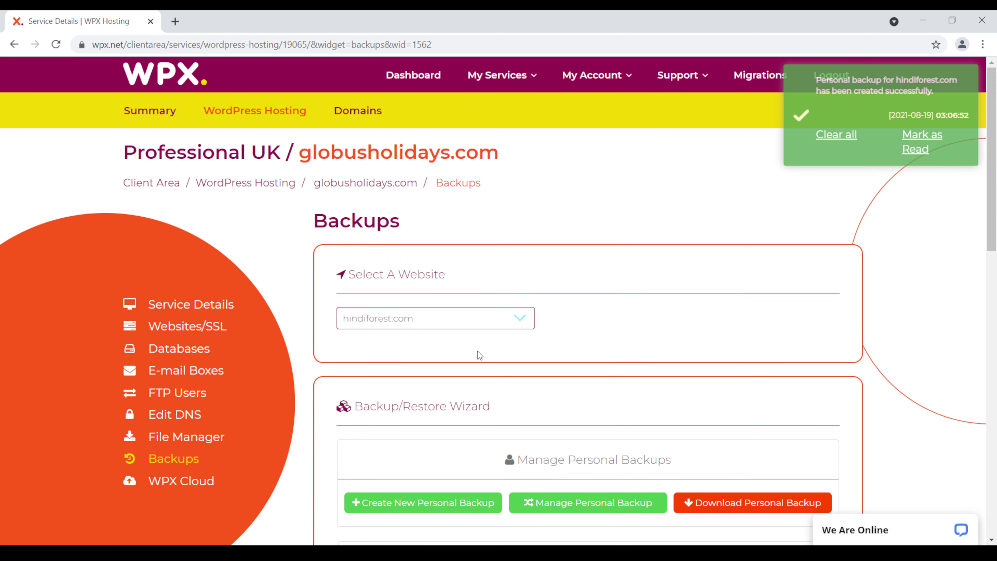
{"action": "scroll", "coordinate": [529, 344], "scroll_direction": "down", "scroll_amount": 5}
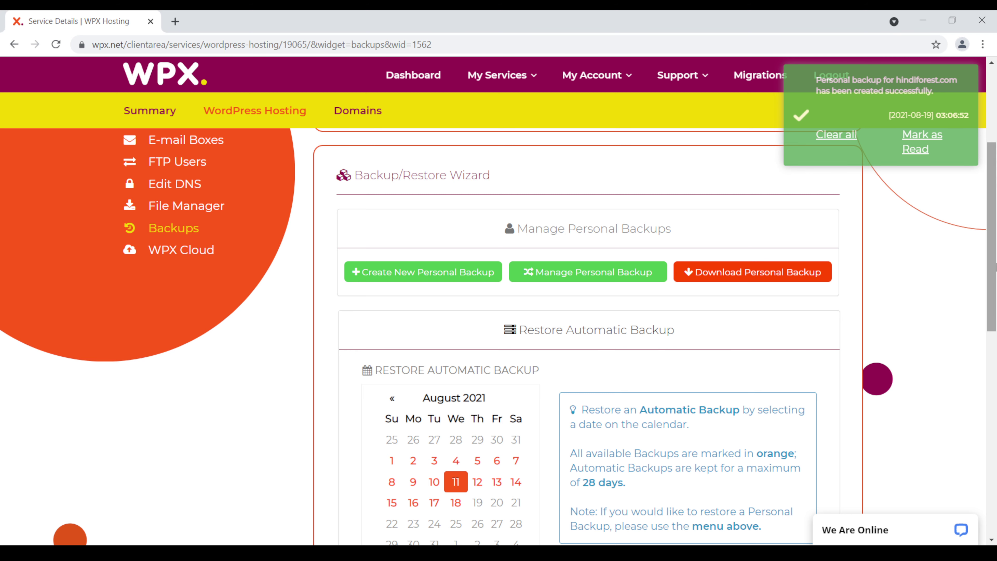
{"action": "scroll", "coordinate": [680, 346], "scroll_direction": "down", "scroll_amount": 1}
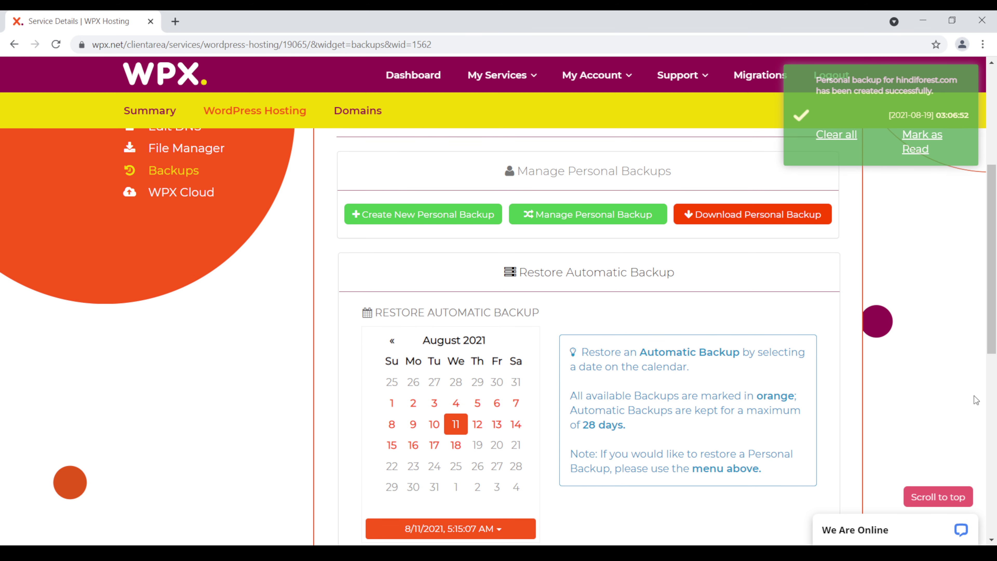
- Select the 18 August 2021 automatic backup and copy its Backup Point ID
{"action": "scroll", "coordinate": [456, 424], "scroll_direction": "down", "scroll_amount": 1}
{"action": "left_click", "coordinate": [455, 403]}
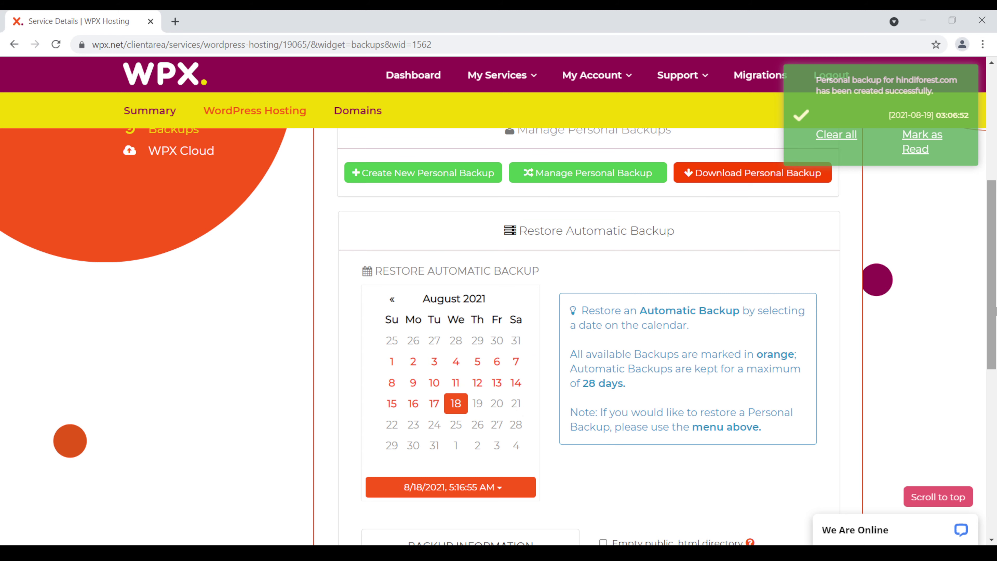
{"action": "scroll", "coordinate": [847, 395], "scroll_direction": "down", "scroll_amount": 4}
{"action": "left_click", "coordinate": [542, 446]}
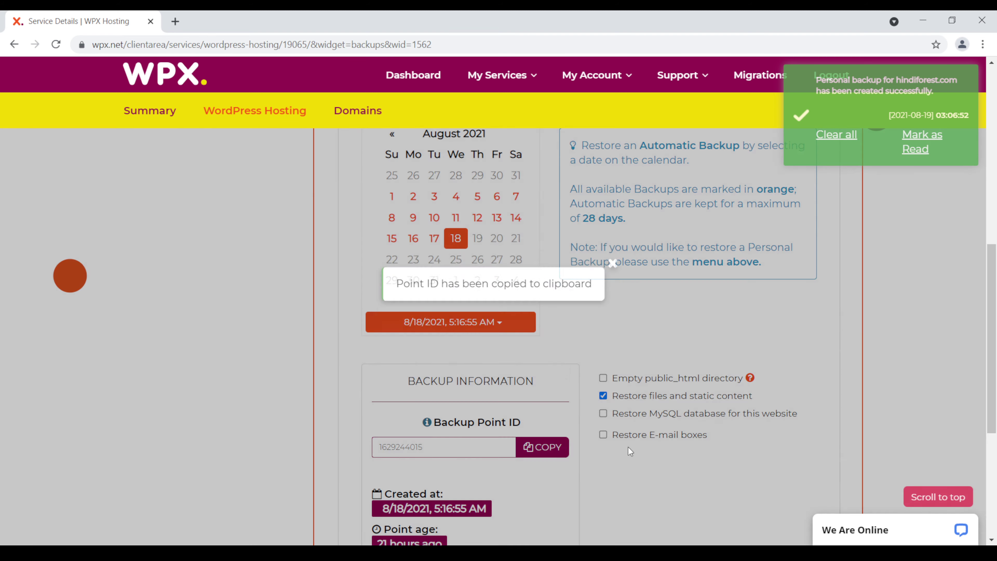
- Enable emptying the public_html directory, restoring the MySQL database and restoring the e-mail boxes for the selected backup
{"action": "scroll", "coordinate": [667, 436], "scroll_direction": "down", "scroll_amount": 4}
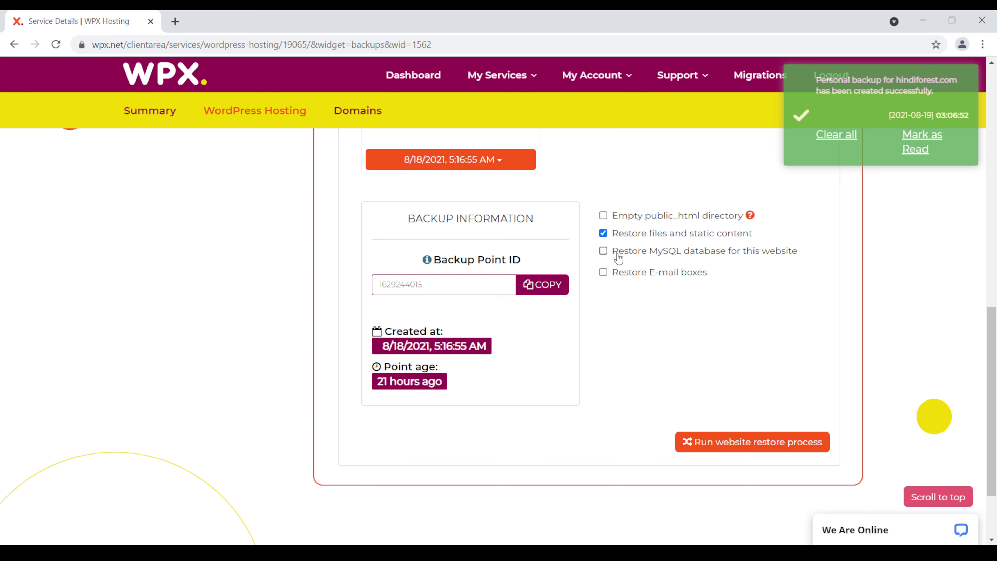
{"action": "left_click", "coordinate": [625, 218]}
{"action": "mouse_move", "coordinate": [753, 222]}
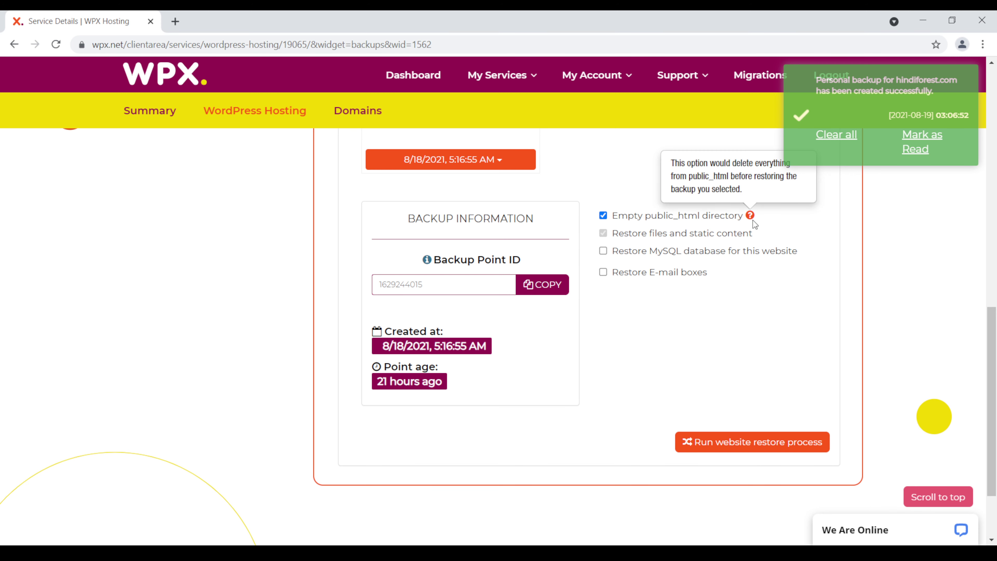
{"action": "left_click", "coordinate": [604, 272]}
{"action": "left_click", "coordinate": [604, 252]}
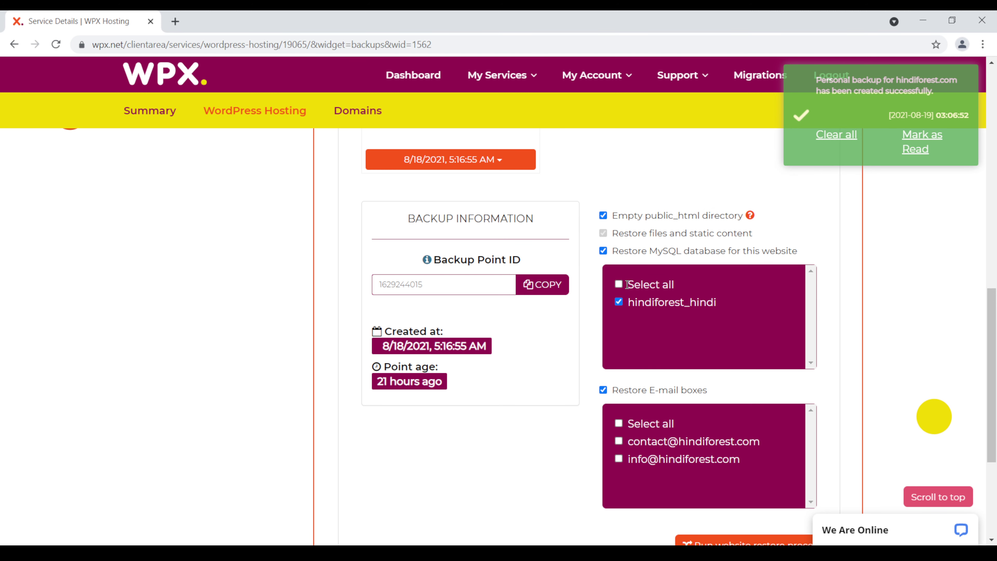
- Turn off every restore option for the selected backup, including Restore files and static content
{"action": "left_click", "coordinate": [603, 252]}
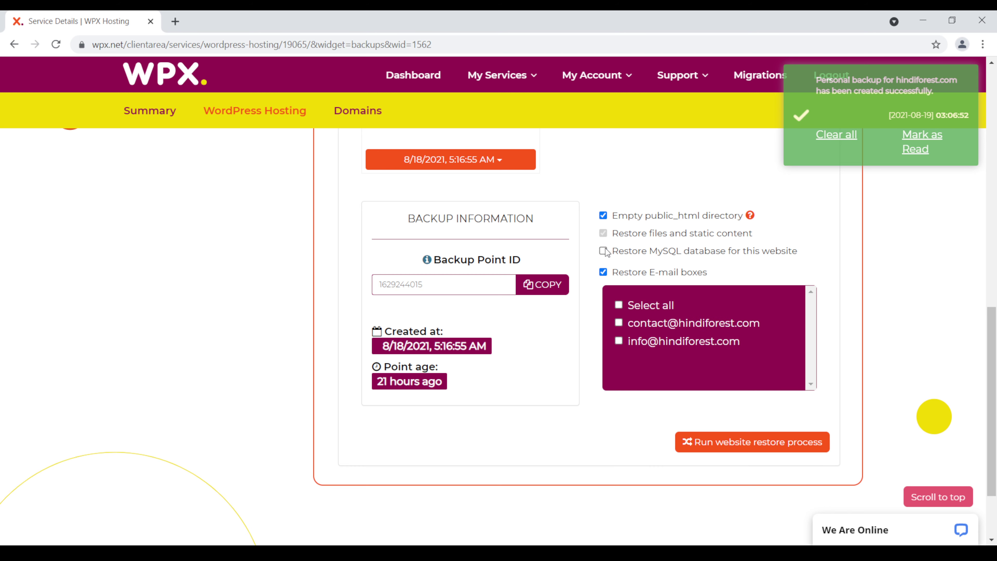
{"action": "left_click", "coordinate": [602, 215]}
{"action": "left_click", "coordinate": [603, 272]}
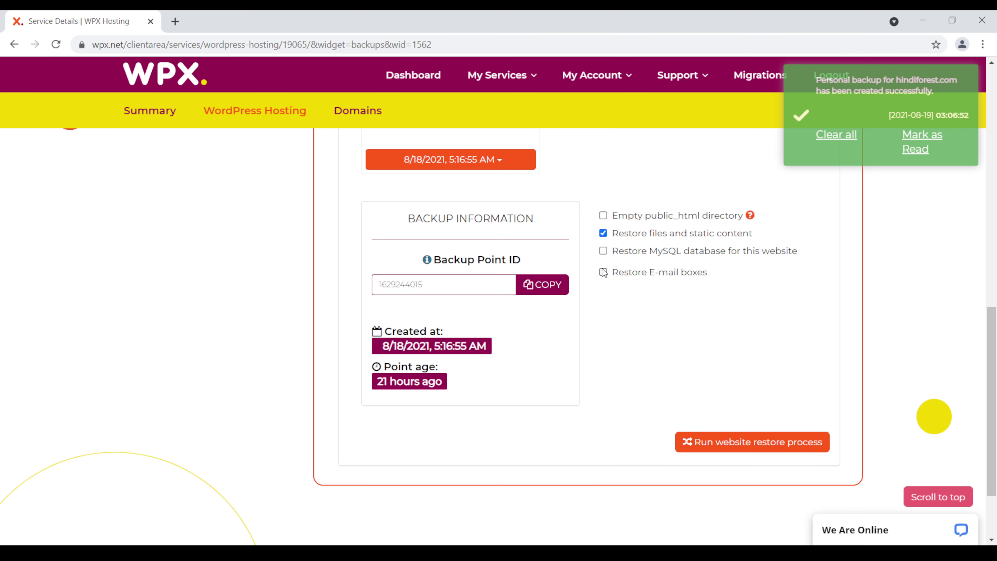
{"action": "left_click", "coordinate": [603, 233]}
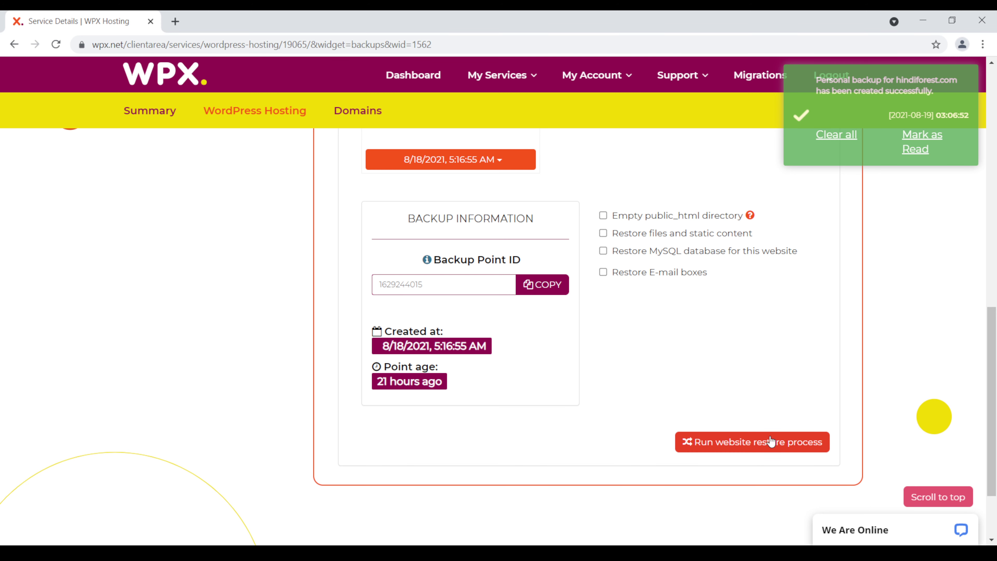
{"action": "scroll", "coordinate": [768, 438], "scroll_direction": "up", "scroll_amount": 8}
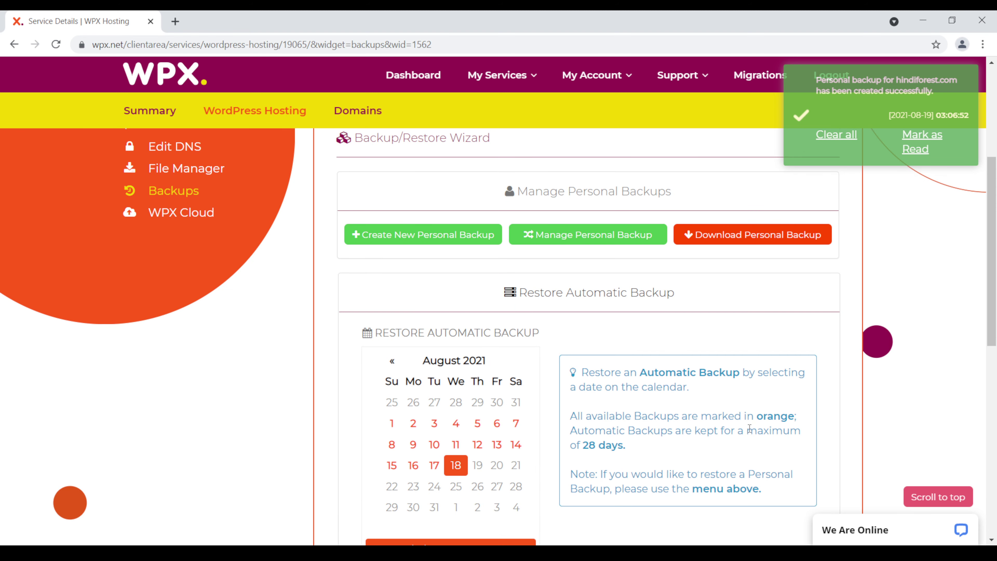